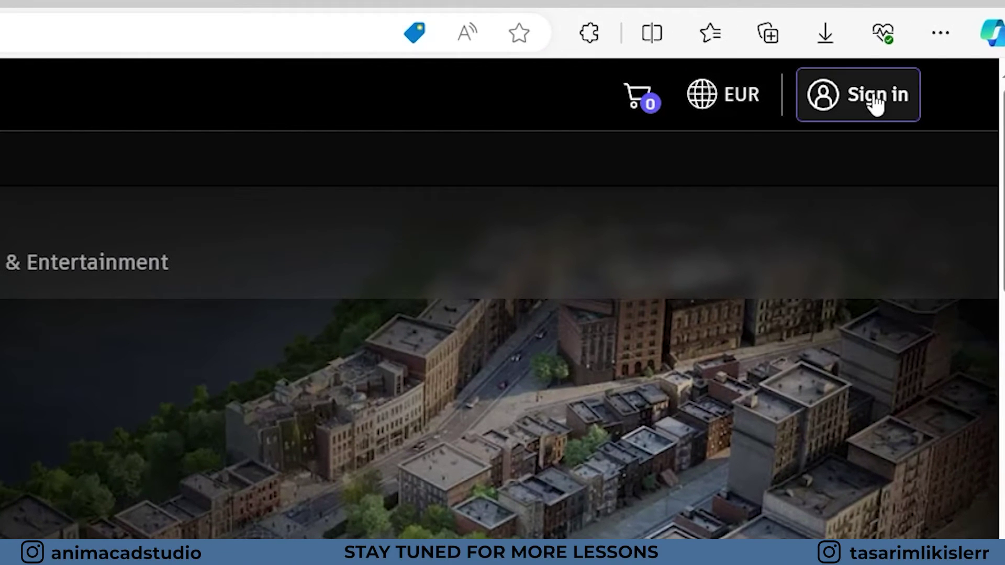
- Bring up the Autodesk sign-in form and choose Create account
click(876, 103)
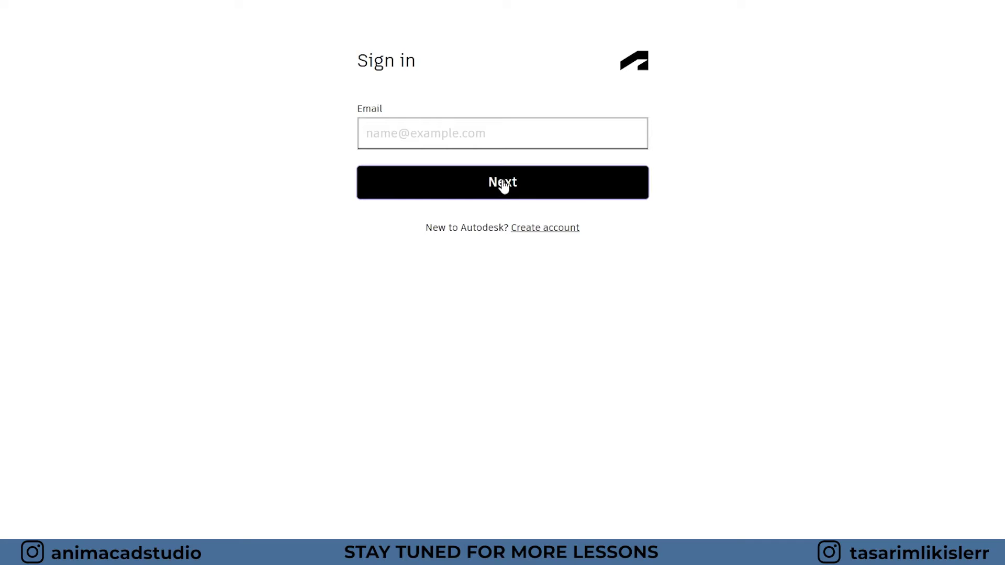
click(550, 228)
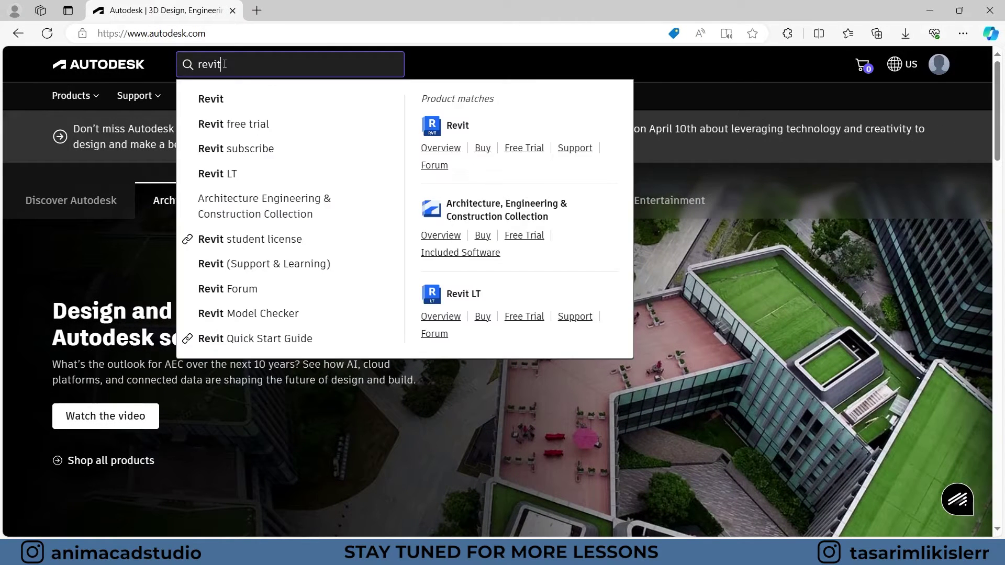
- Run the Autodesk site search for 'revit'
key(Return)
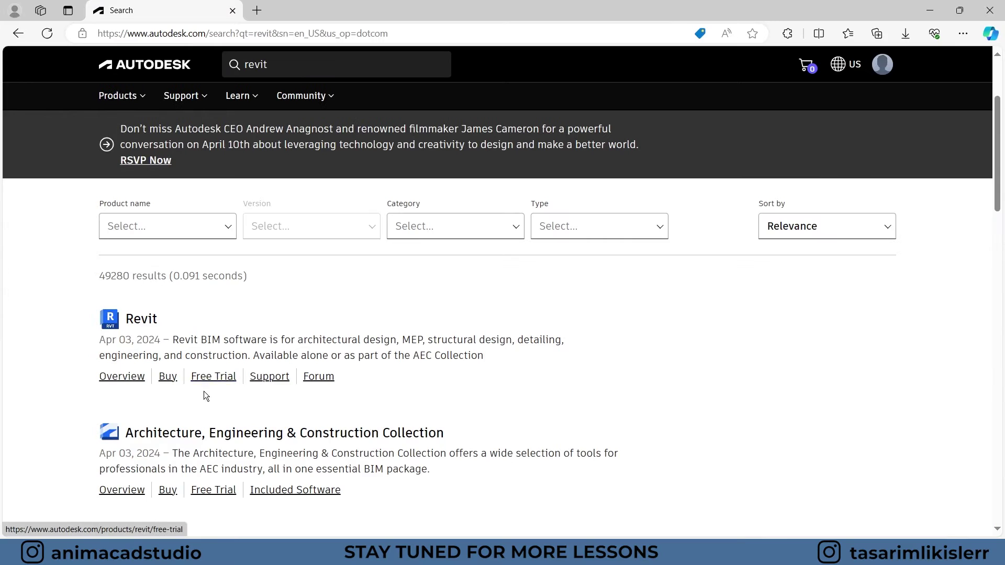
- Start the Revit free trial download with Education as the intended use, continuing to Educational Community
click(213, 377)
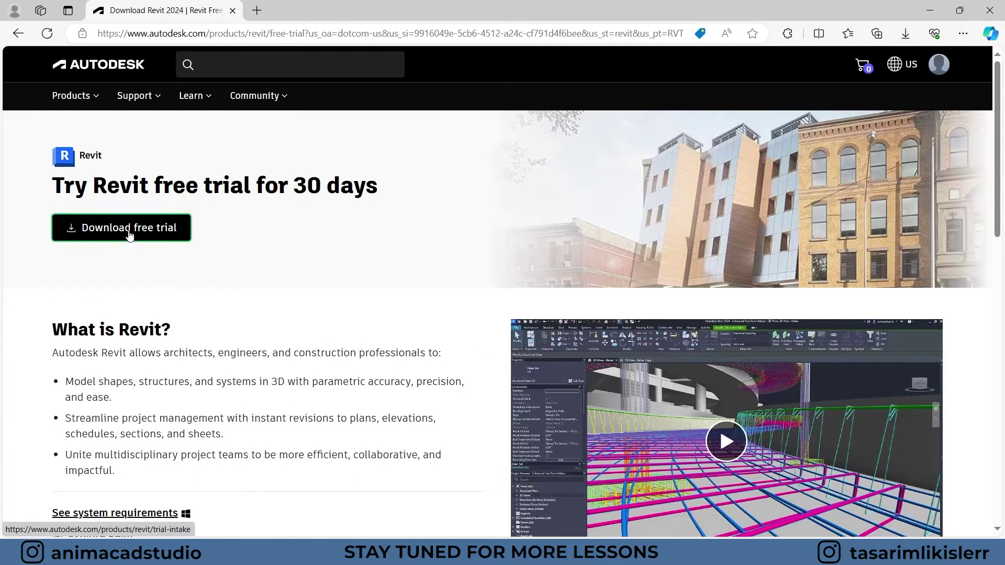
click(130, 227)
click(146, 361)
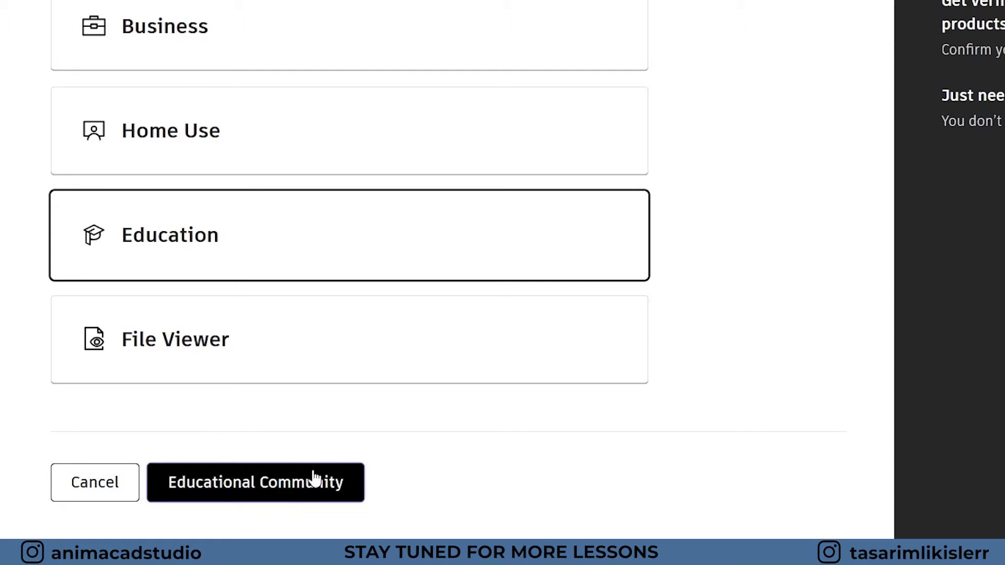
click(272, 482)
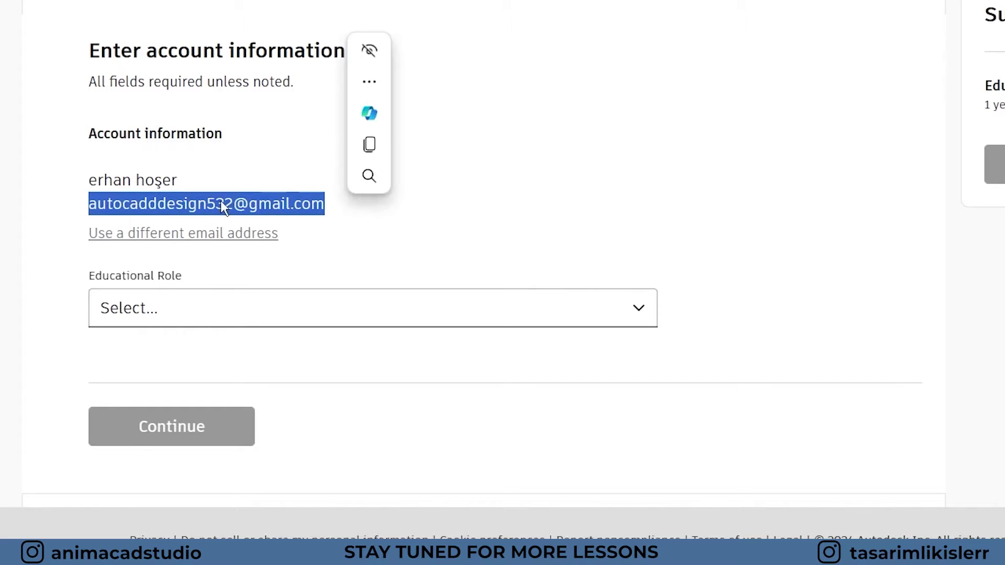
scroll(158, 235, down, 2)
click(153, 212)
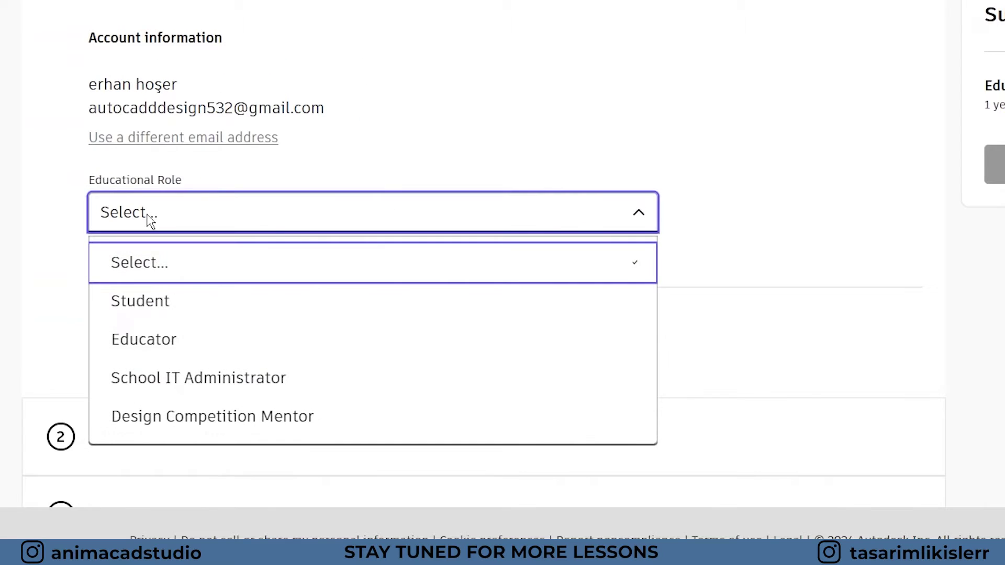
click(145, 299)
text(09/07/1997)
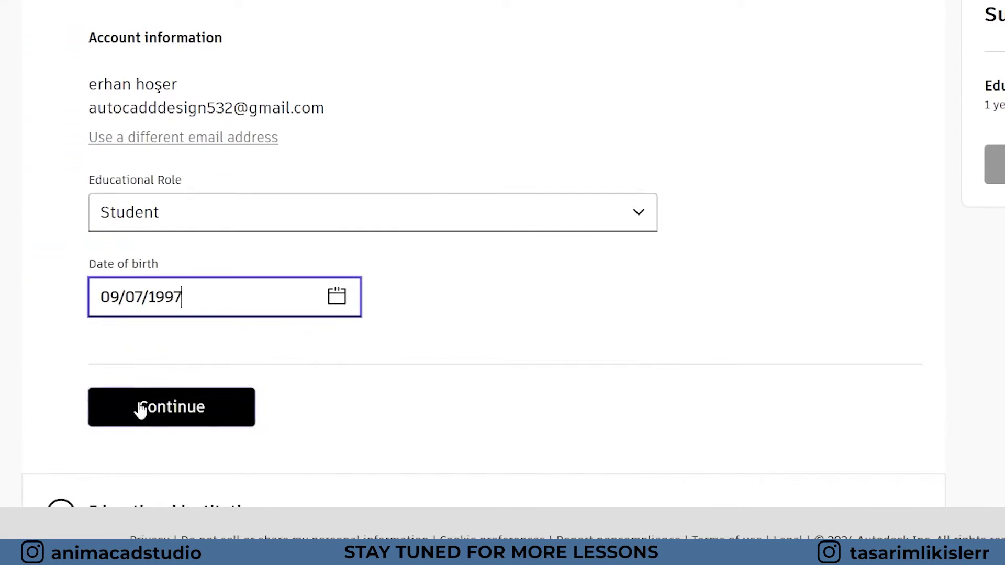
click(172, 406)
scroll(60, 274, down, 3)
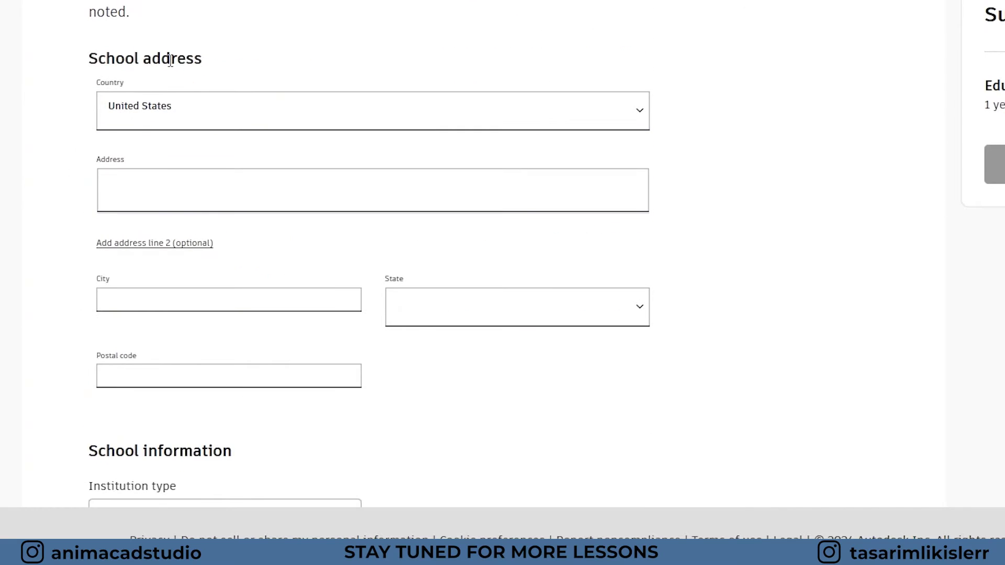
- Set the school country to Turkey and enter the school address and city
click(149, 126)
click(130, 213)
click(146, 188)
scroll(142, 157, down, 1)
text(Şehit Prof. Dr. İlhan Varank Kampüsü 45140 Yunusemre Manisa)
click(138, 201)
text(manisa)
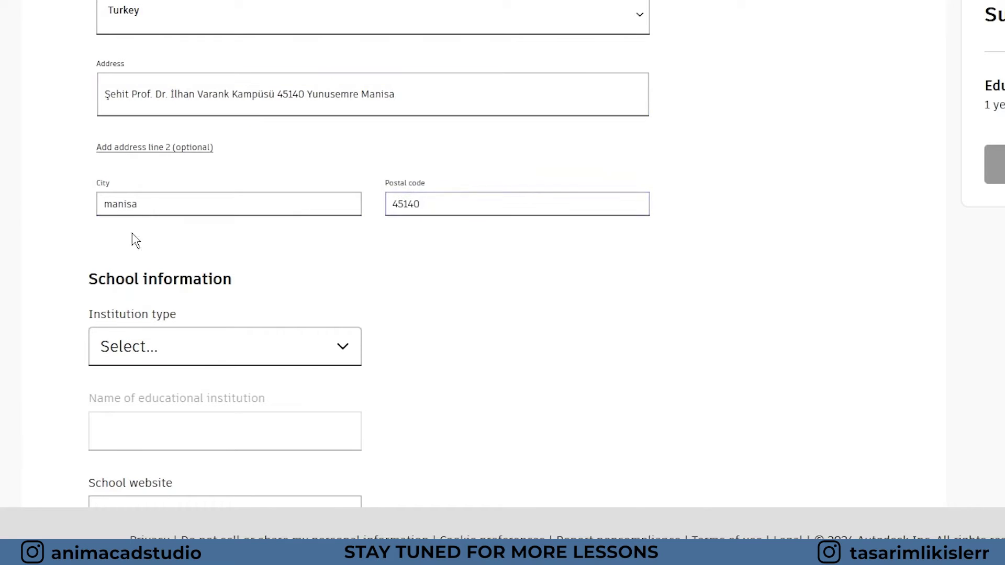
scroll(154, 197, down, 3)
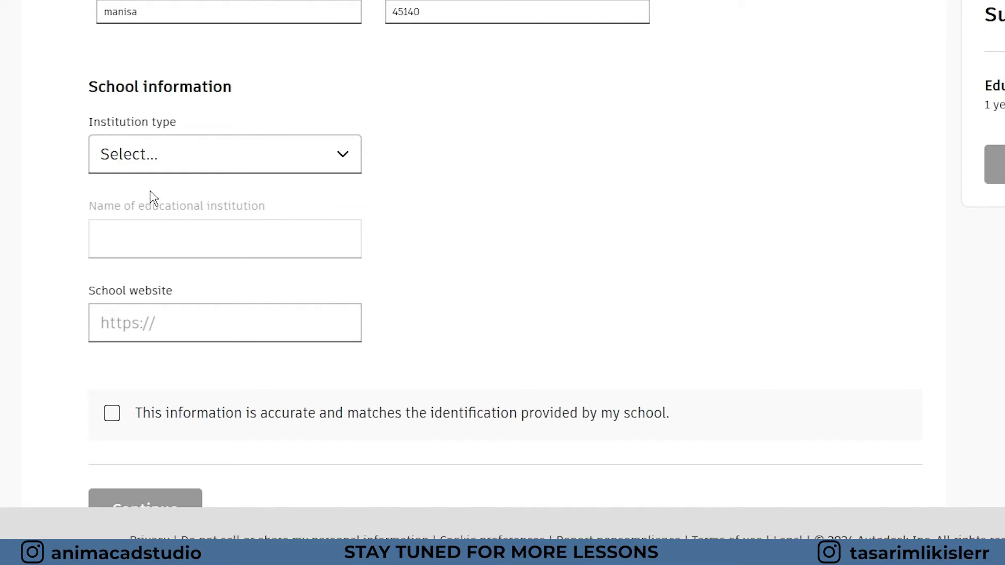
- Set institution type to University/Post-Secondary and enter the school name and website
click(181, 154)
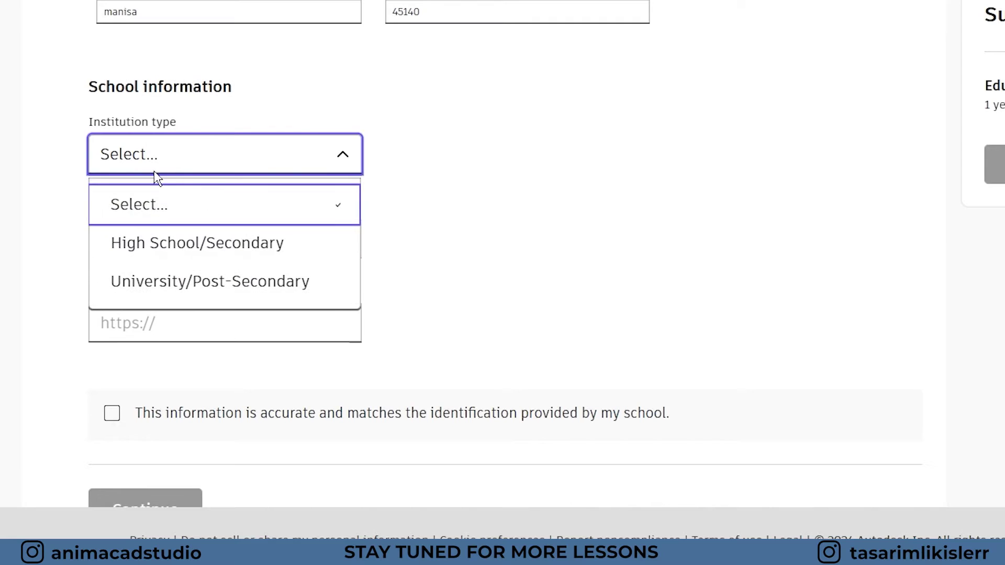
click(165, 281)
click(137, 239)
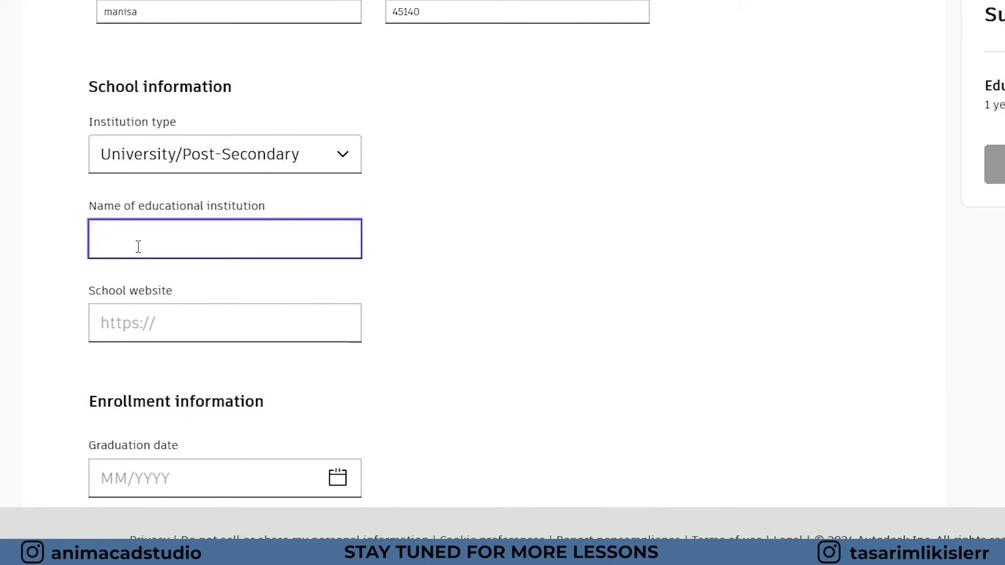
text(Manisa Celal Bayar Üniversitesi, Ş)
double_click(150, 323)
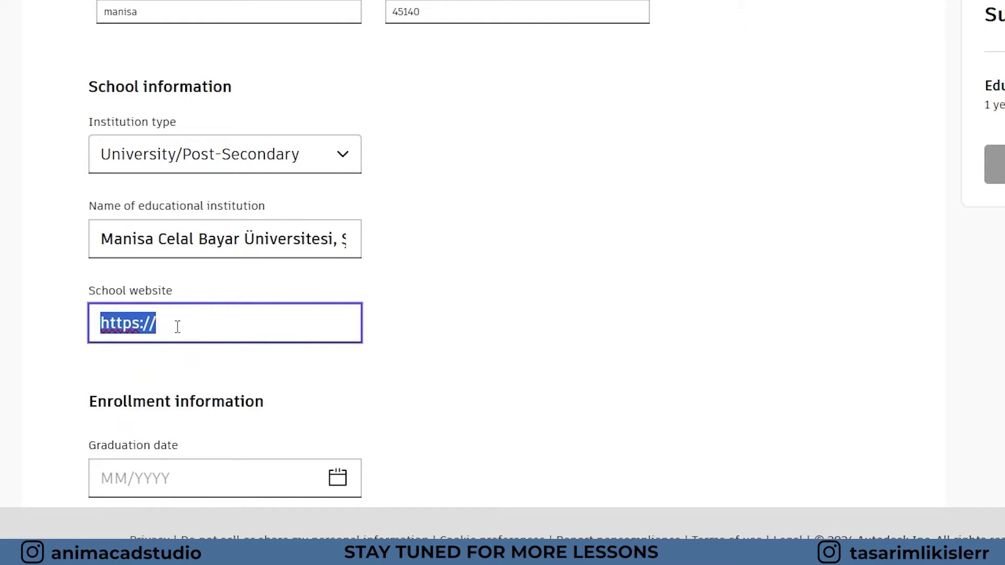
text(https://insaatmuh.mcbu.edu.tr/)
scroll(178, 326, down, 4)
- Set graduation date 08/2026, affirm accuracy, and submit the school details
click(137, 191)
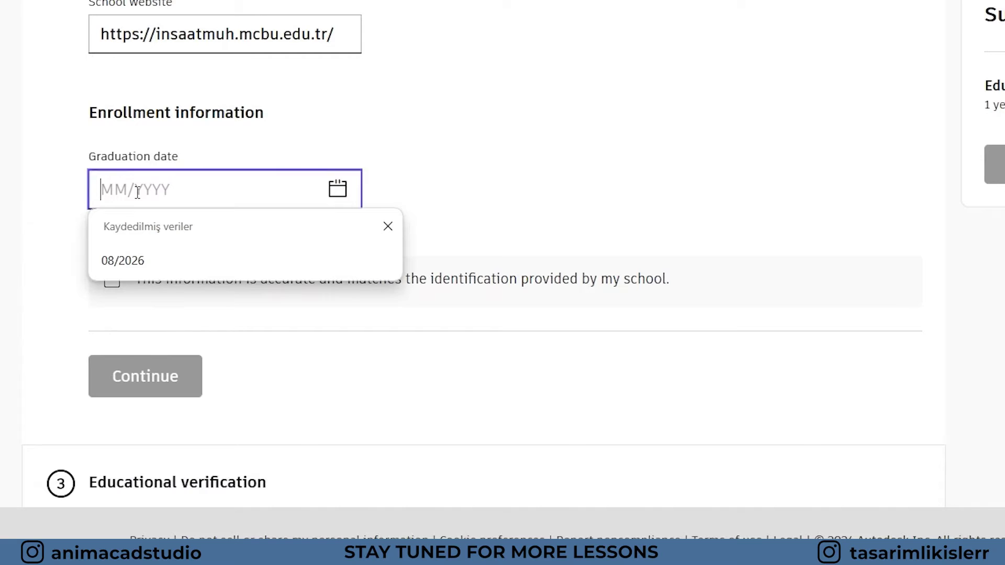
click(141, 260)
click(111, 280)
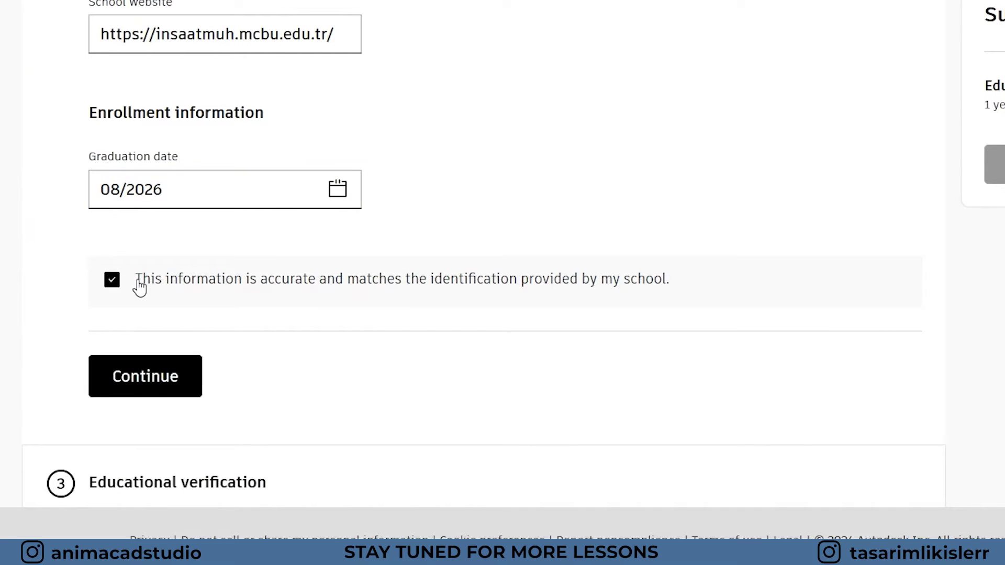
click(152, 377)
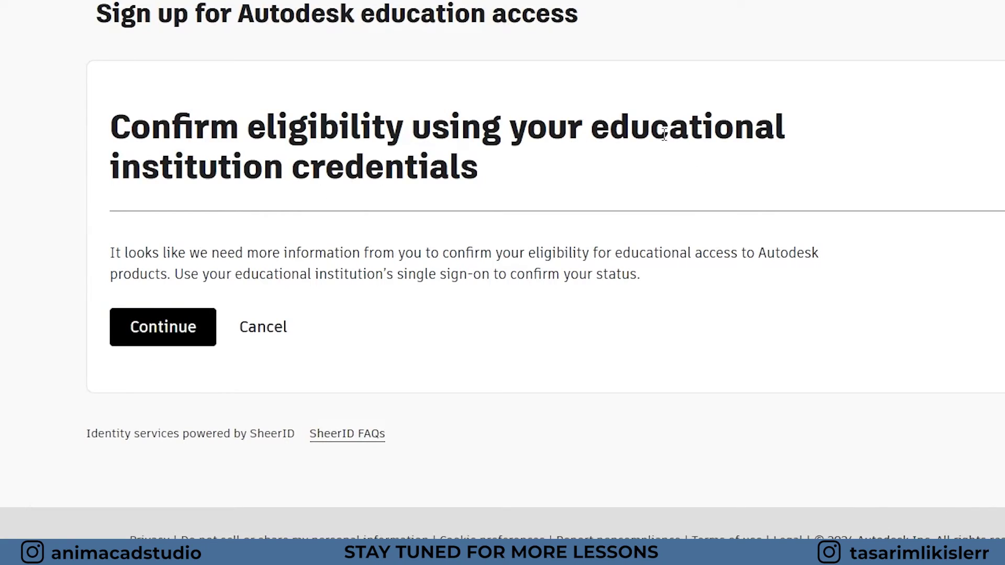
- Continue to institution sign-on and log in with the school username and password
click(164, 331)
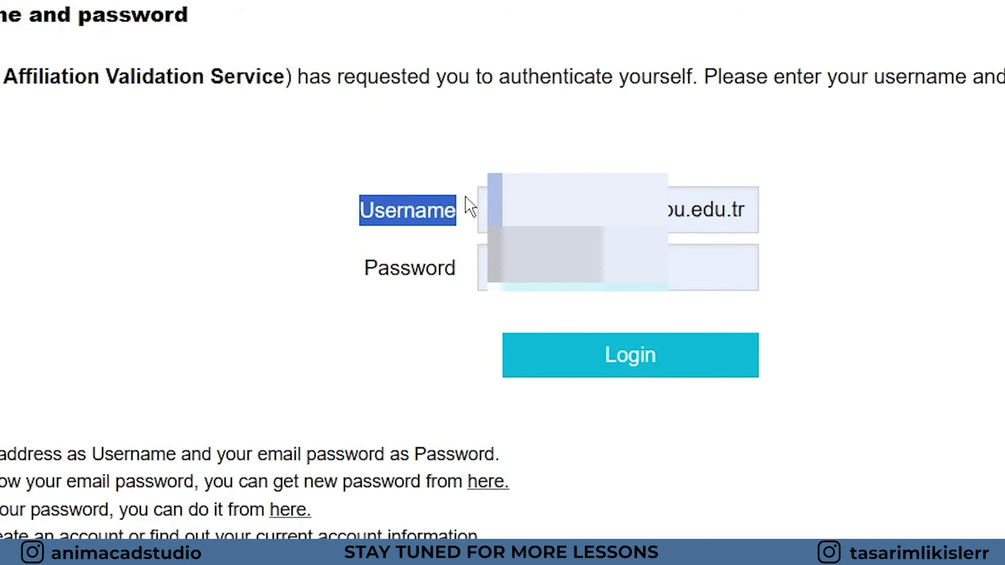
drag(362, 270, 466, 269)
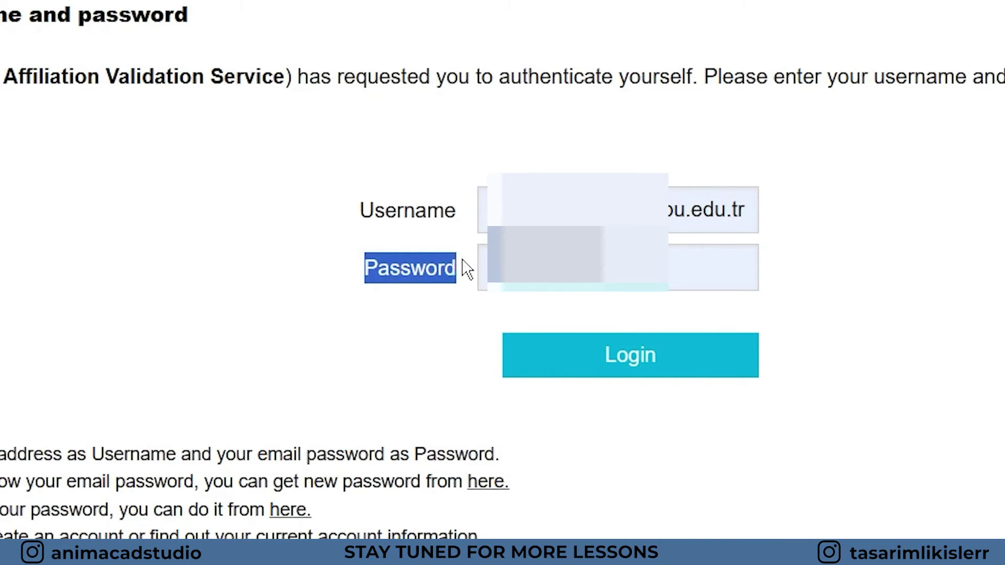
click(628, 358)
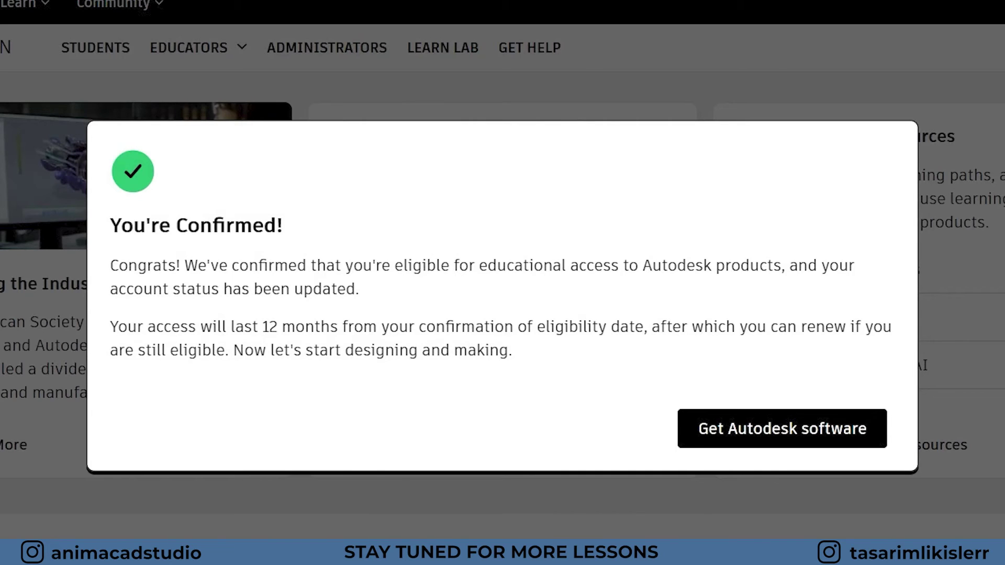
- Review the 12-month education access confirmation and proceed to Get Autodesk software
drag(262, 327, 339, 327)
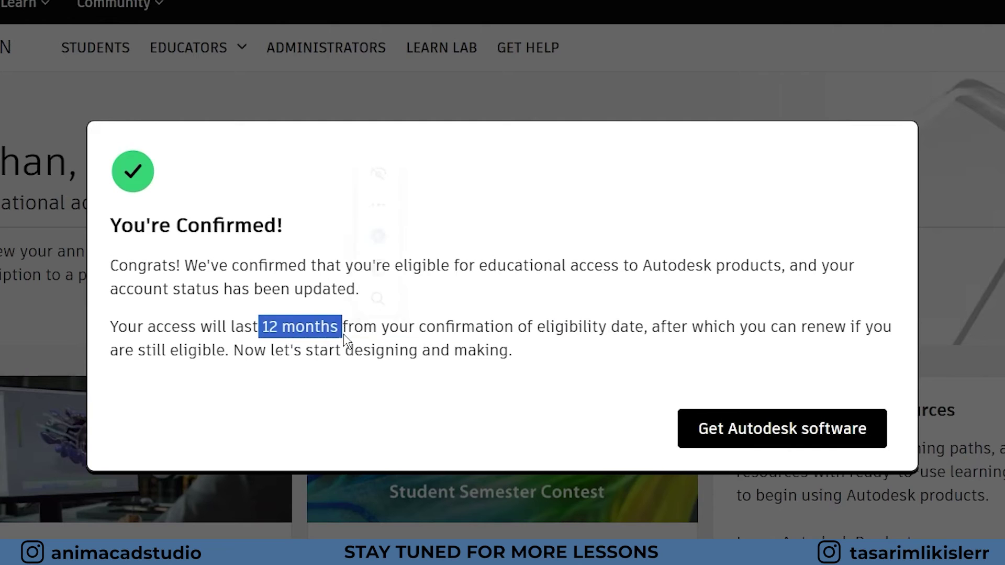
click(398, 407)
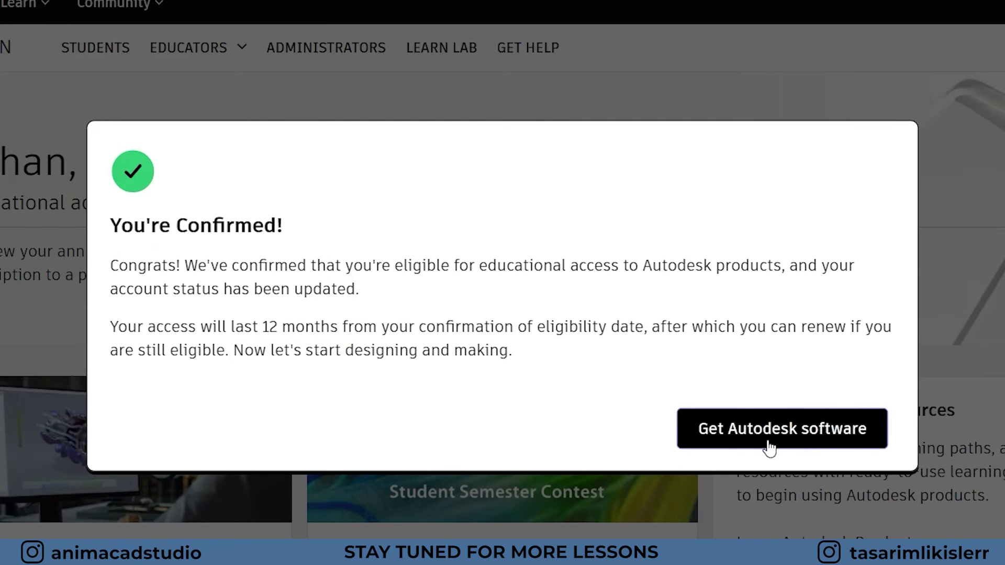
click(785, 429)
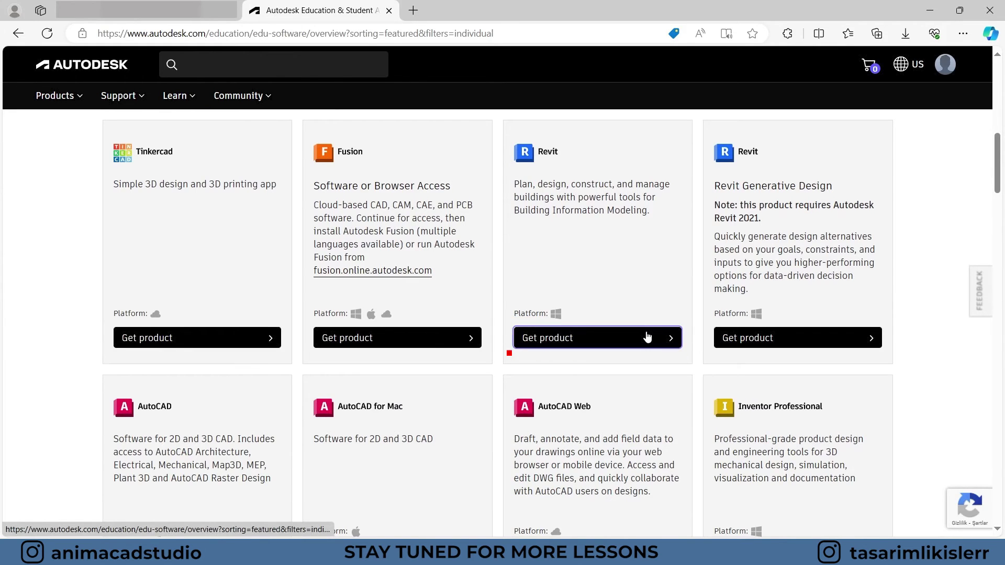
- Install Revit 2025 for Windows in English, accept the terms, and run the installer
click(646, 338)
click(671, 197)
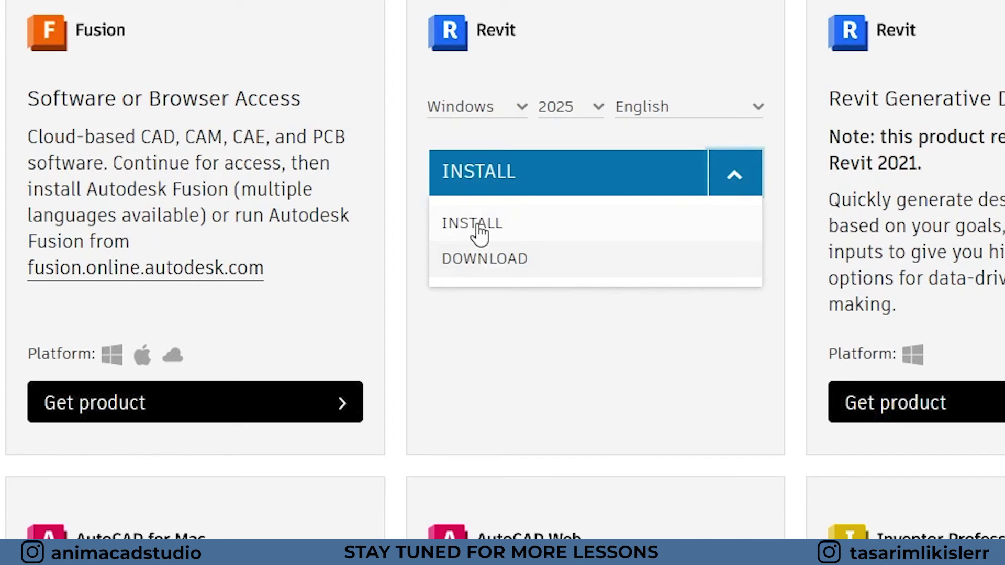
click(479, 228)
click(710, 256)
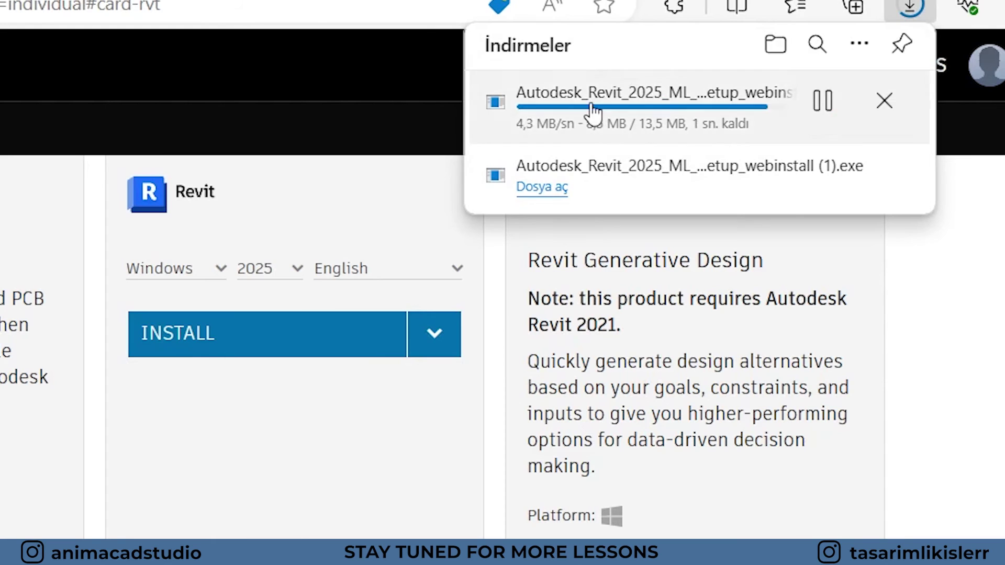
click(542, 124)
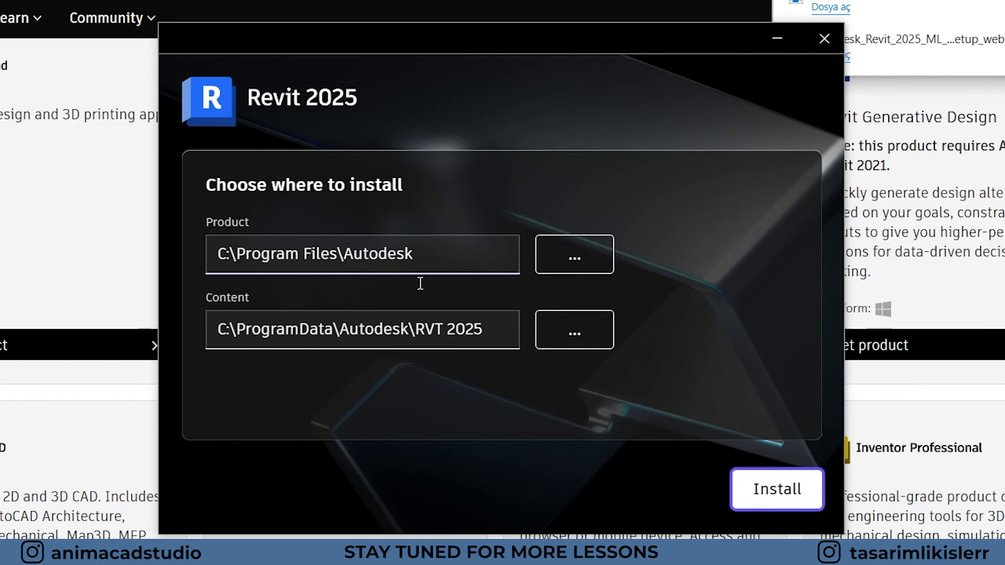
- Run the Revit 2025 installation with the default install paths
click(776, 489)
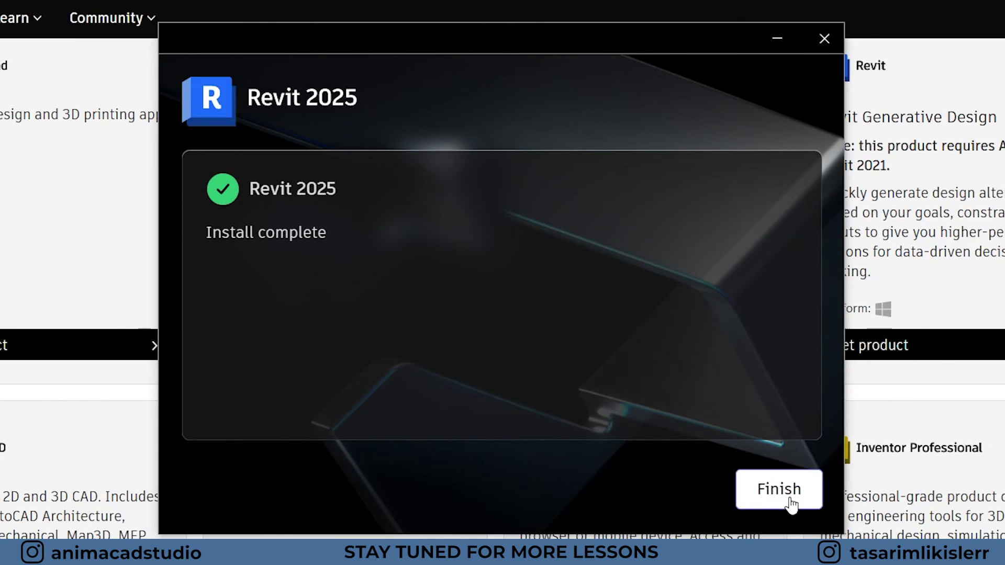
- Close the Install complete dialog, leaving the Revit 2025 Home screen showing
click(792, 505)
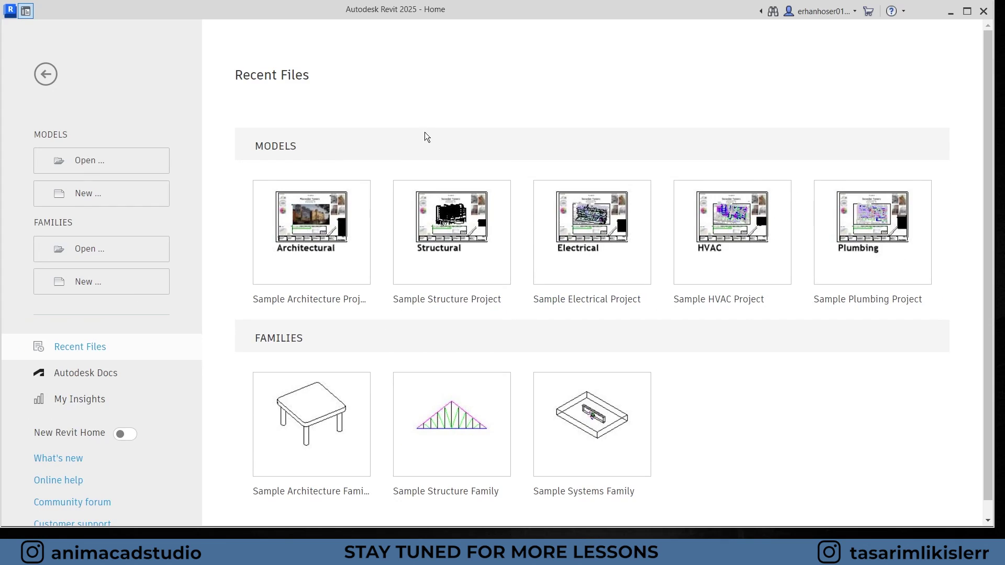